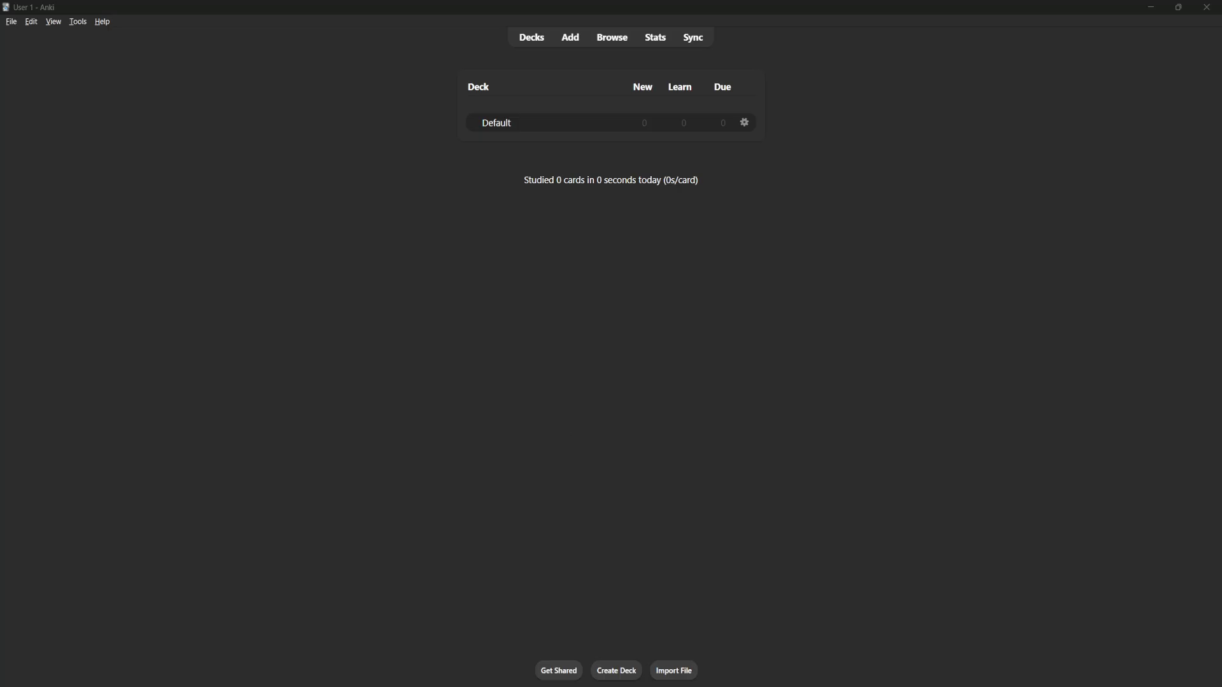
- Open the window for adding a new note and enlarge it to fill the screen
key(a)
drag(728, 94, 570, 99)
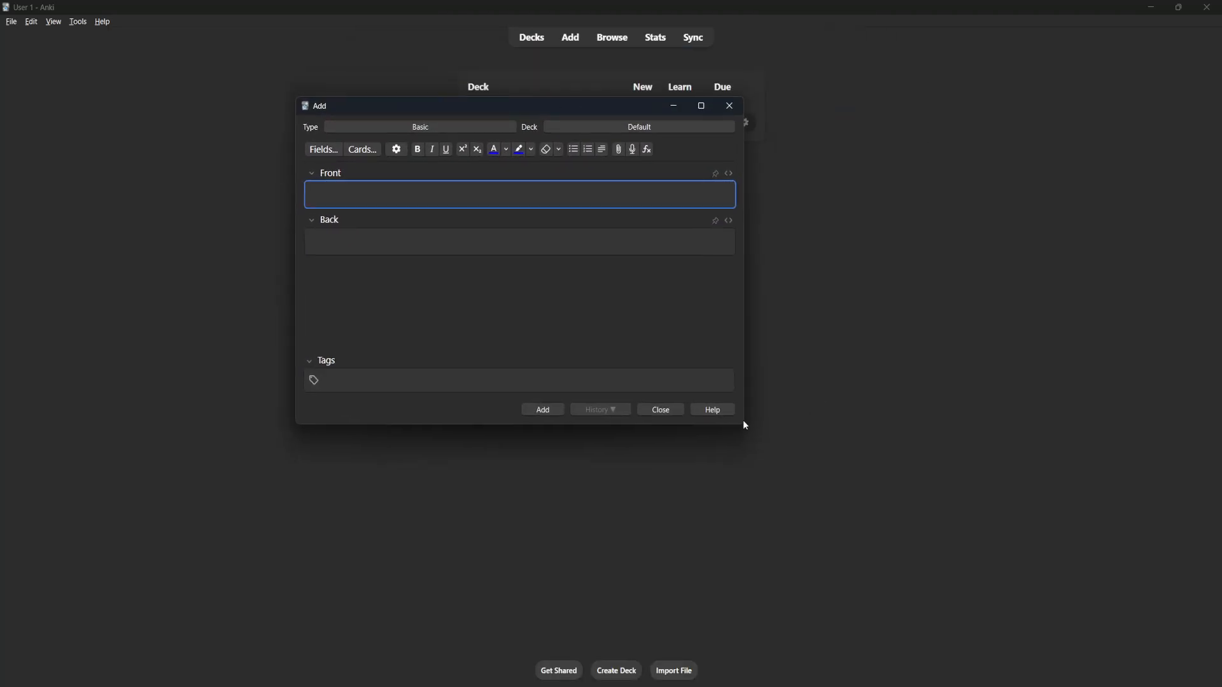
drag(745, 425, 1015, 596)
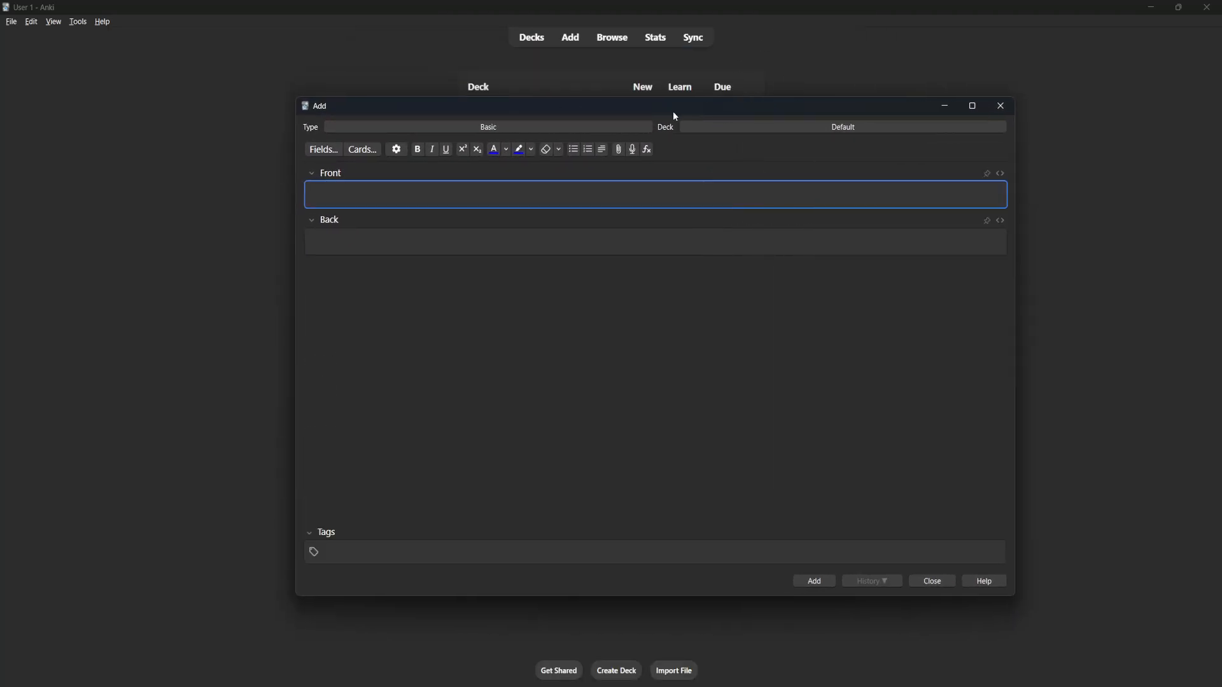
drag(674, 111, 599, 101)
click(901, 85)
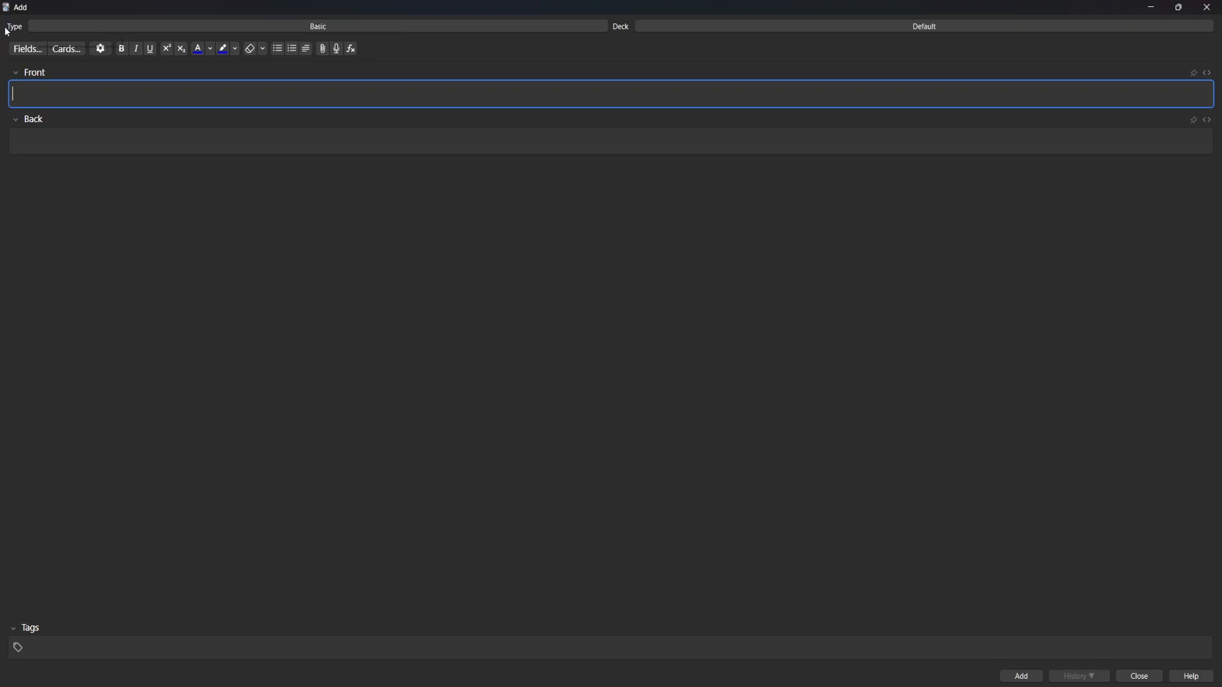
- Change the new note's type to Image Occlusion
click(328, 29)
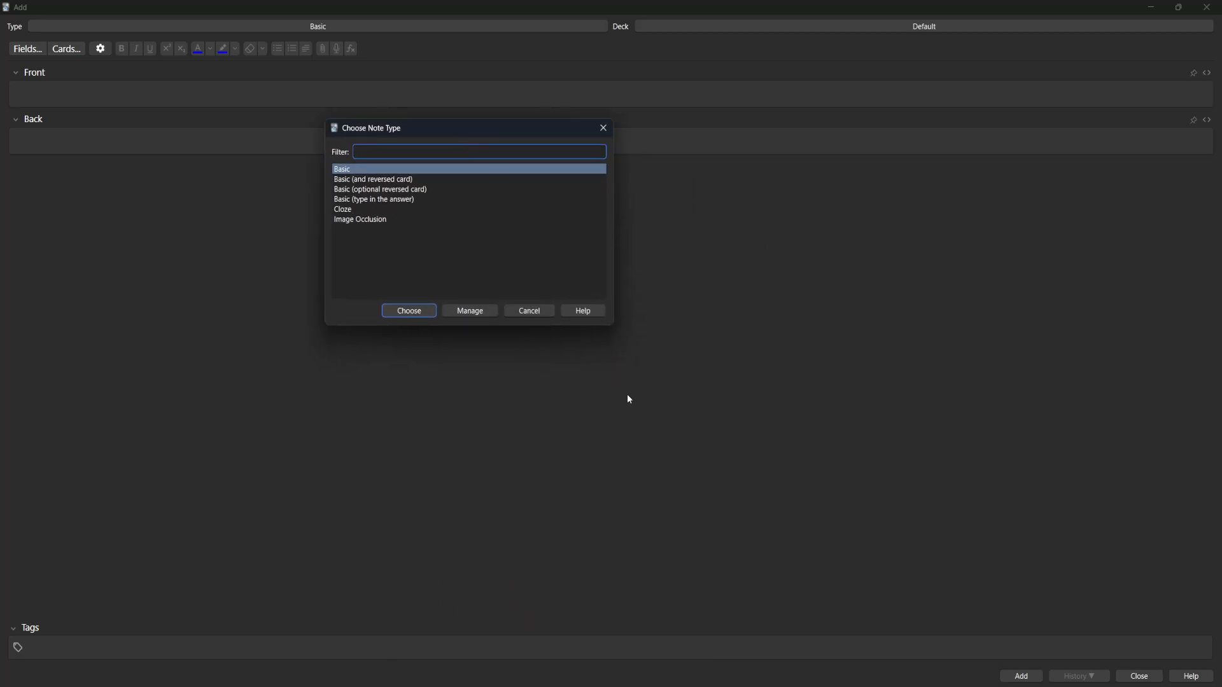
drag(614, 329, 746, 430)
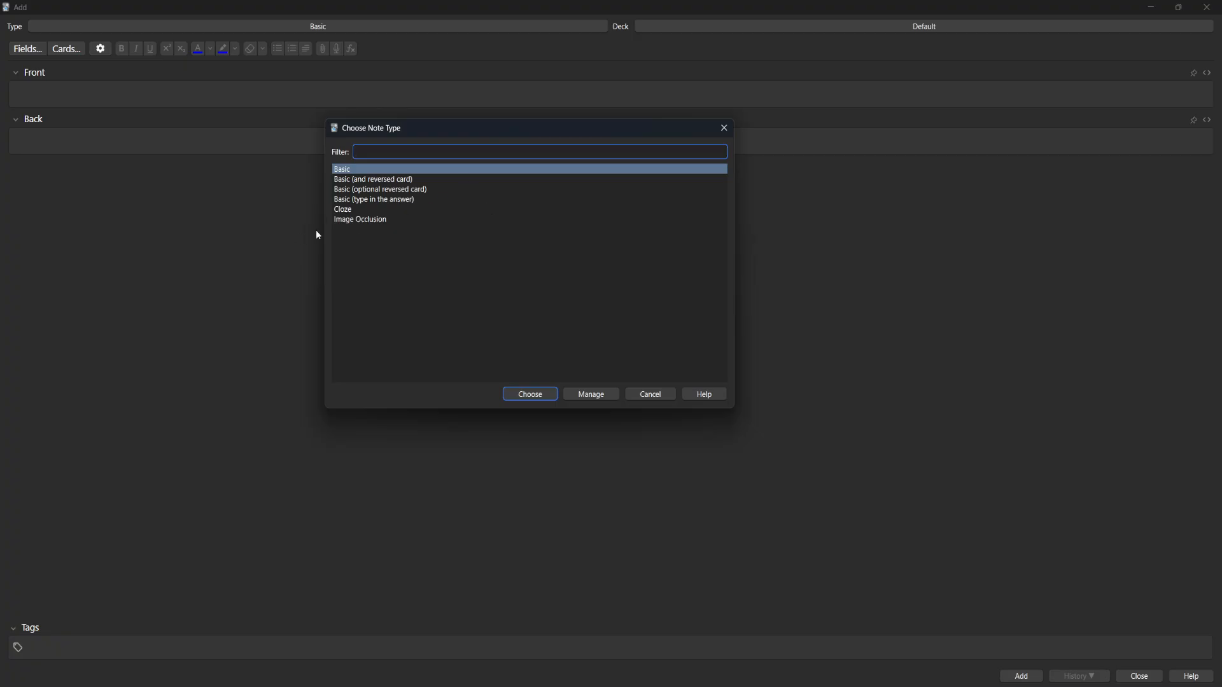
click(357, 220)
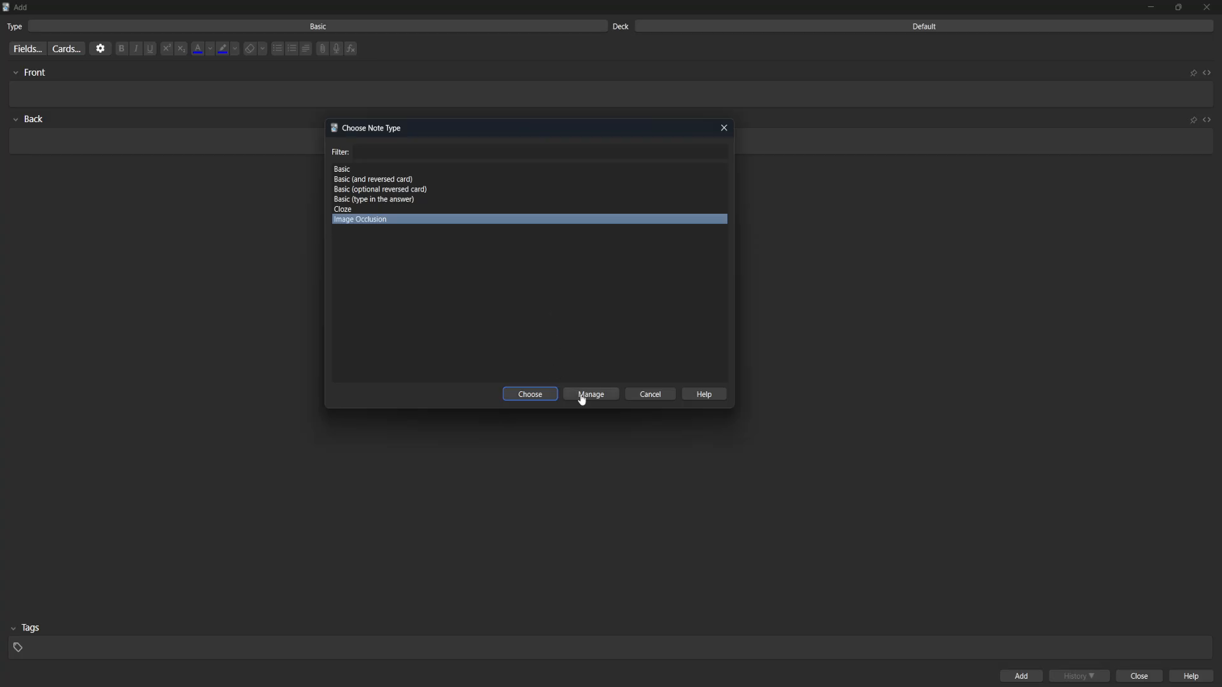
click(539, 397)
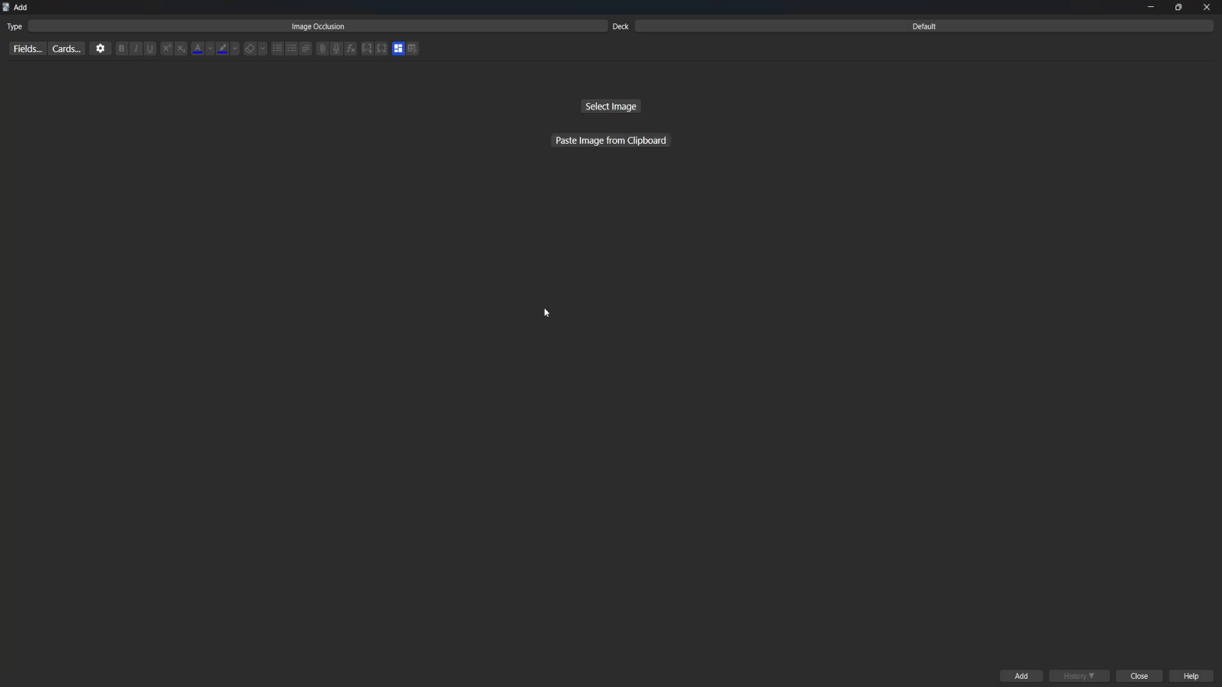
- Load the dog photo _A7R9792 from the BLEGOS folder in Pictures as the occlusion image
click(596, 110)
click(63, 244)
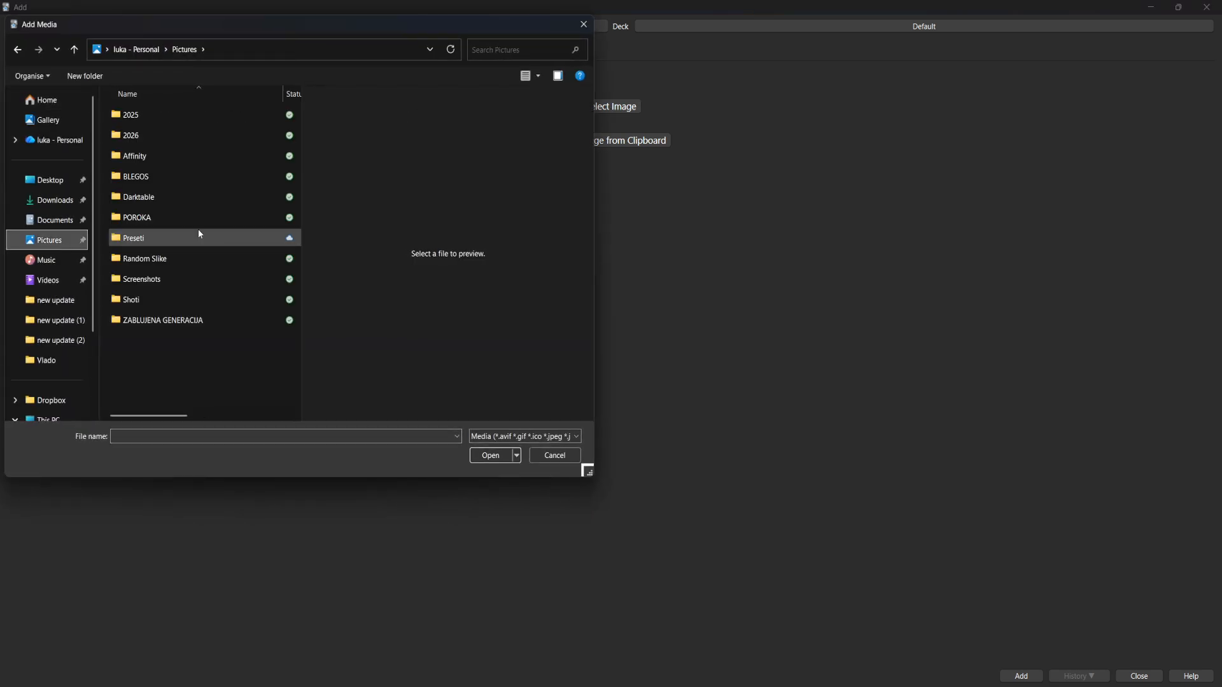
double_click(146, 175)
click(260, 127)
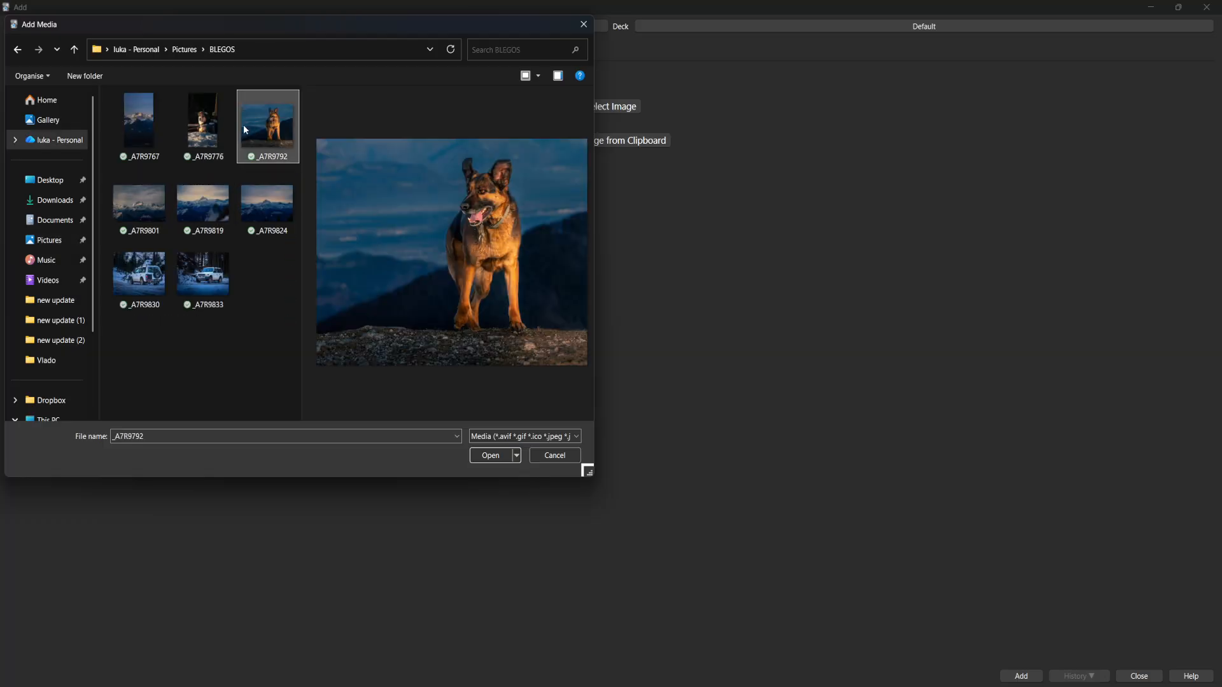
click(208, 122)
click(267, 124)
click(492, 456)
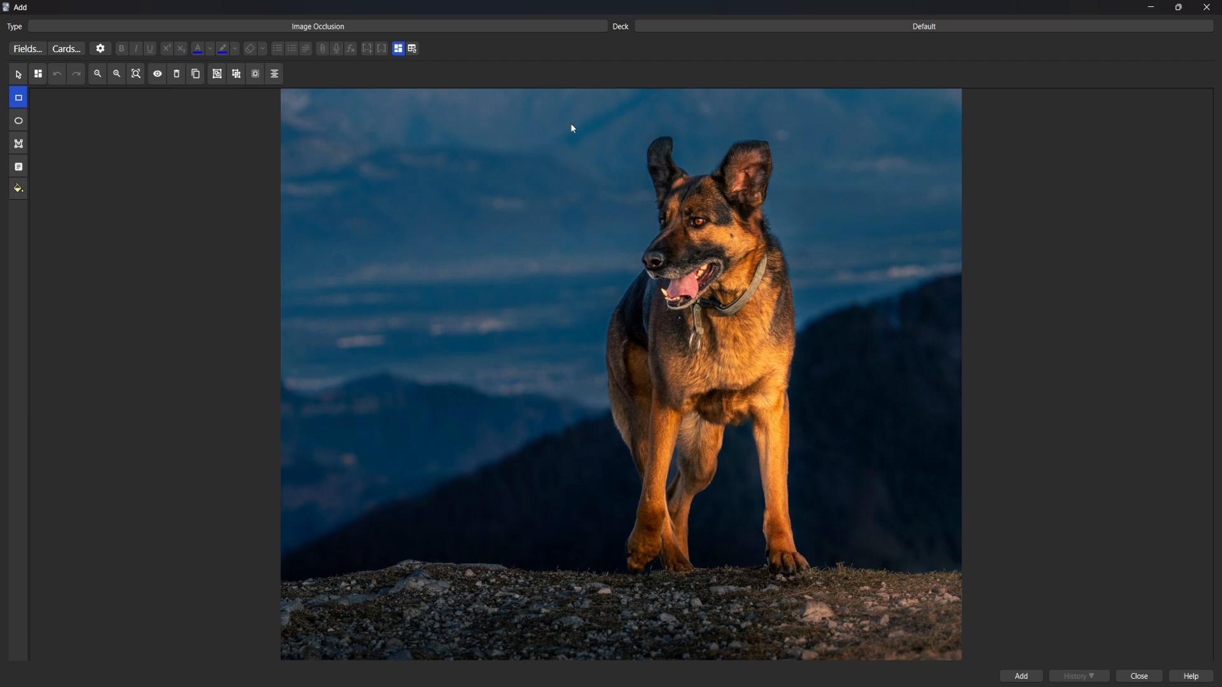
- Cover the whole dog with one rectangular occlusion mask, deleting the first attempt and redrawing it
mouse_move(571, 123)
mouse_down()
mouse_move(603, 276)
mouse_move(797, 615)
mouse_move(842, 606)
mouse_up()
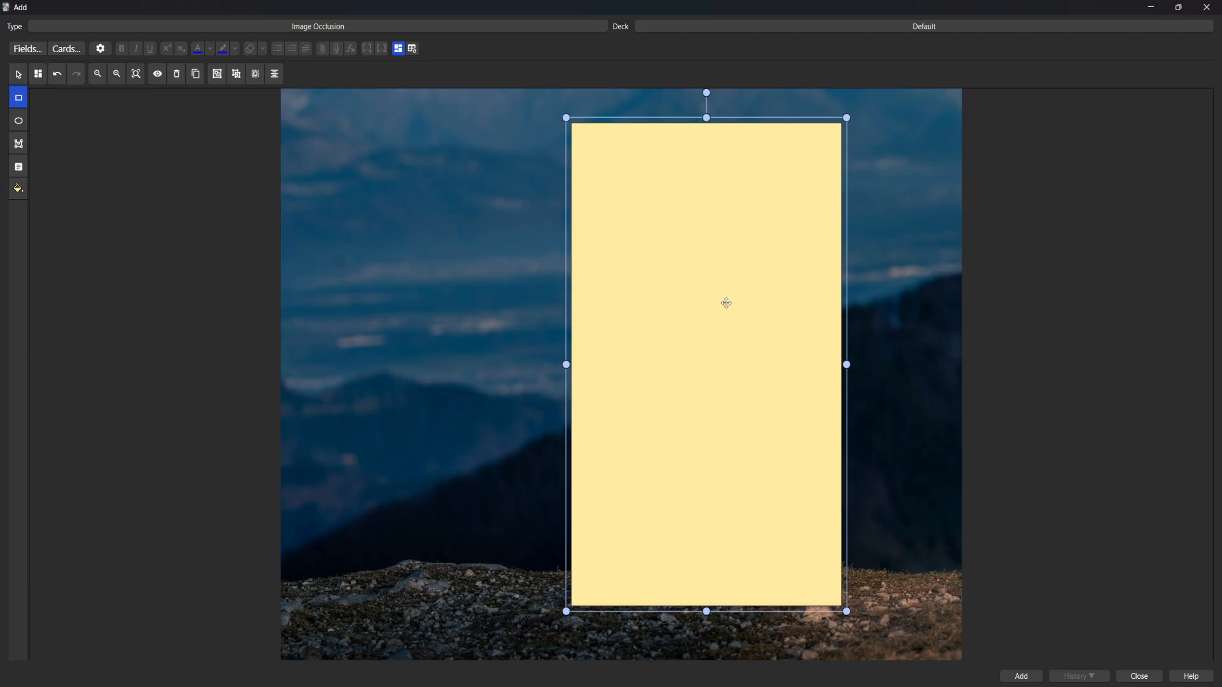
key(Delete)
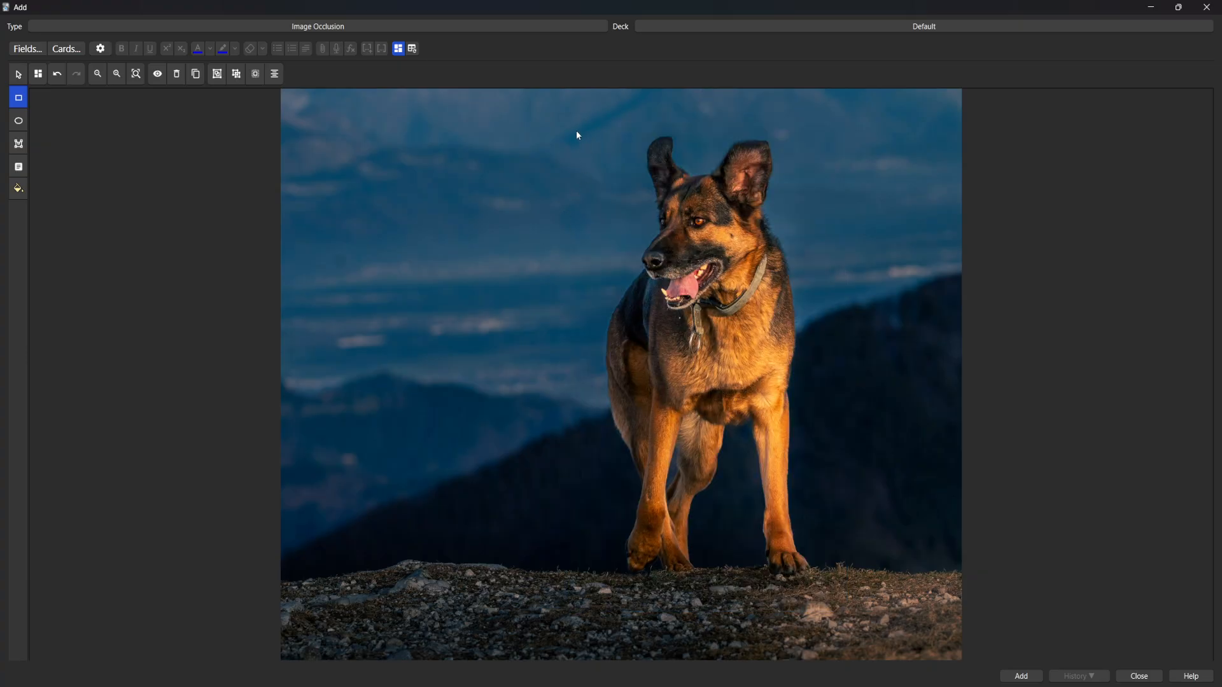
drag(576, 135, 847, 583)
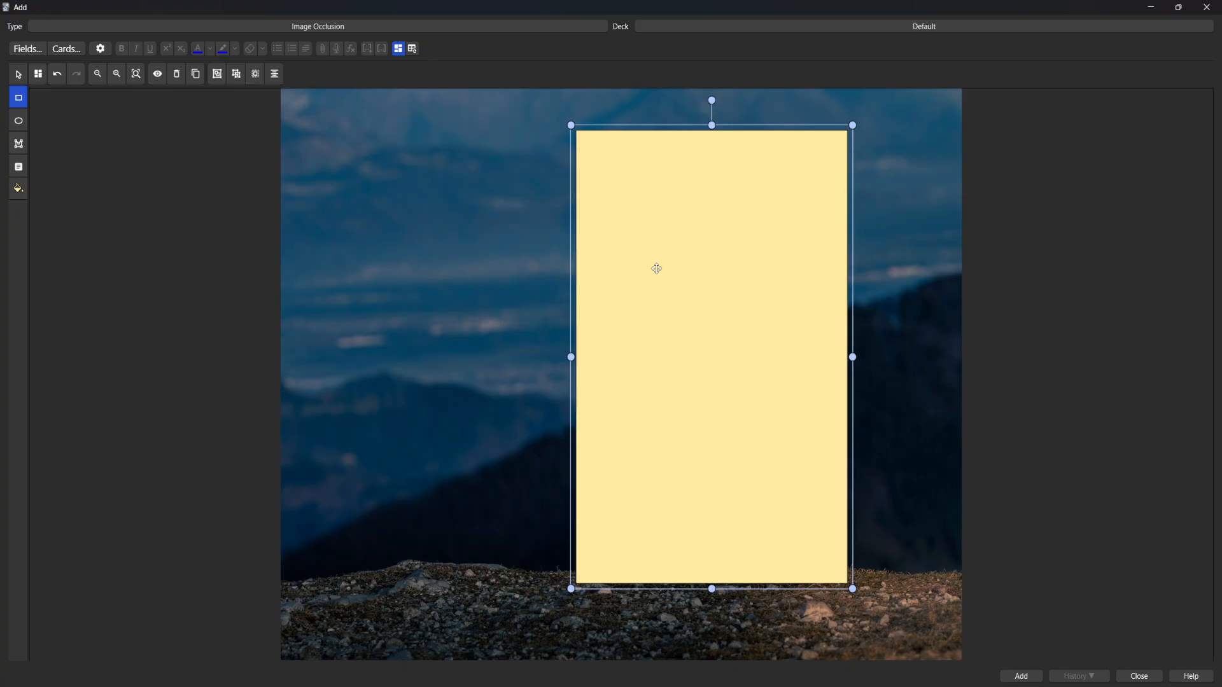
click(221, 79)
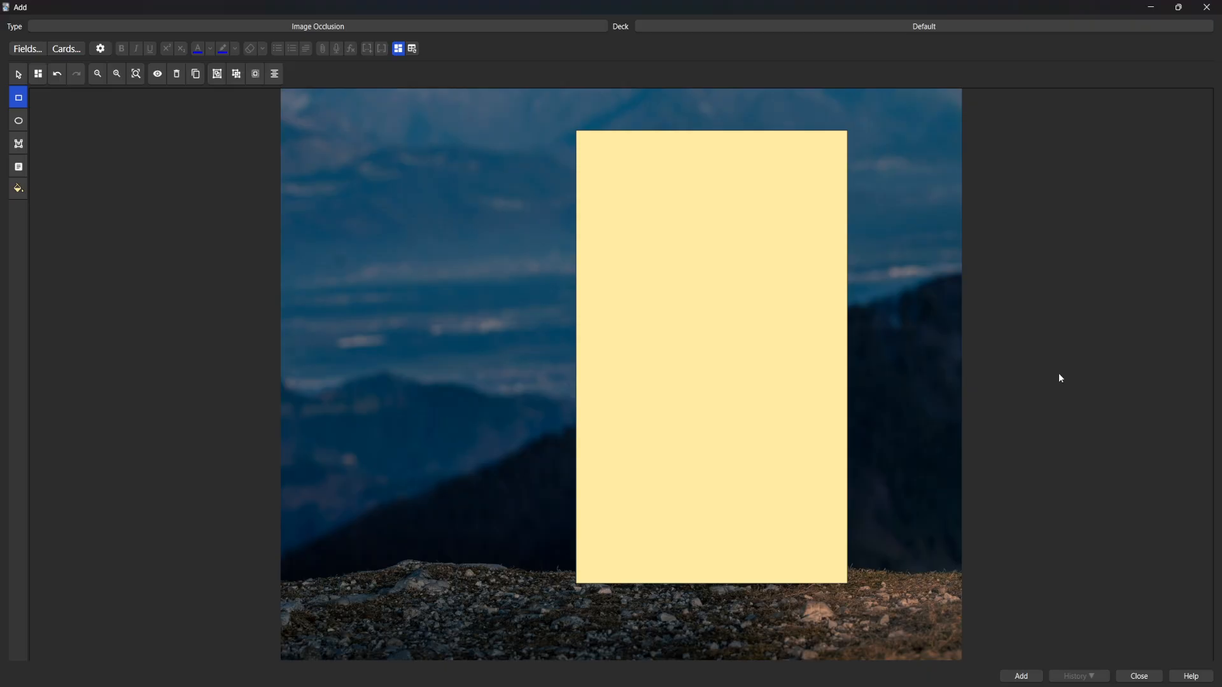
scroll(1040, 323, up, 1)
scroll(1040, 324, down, 1)
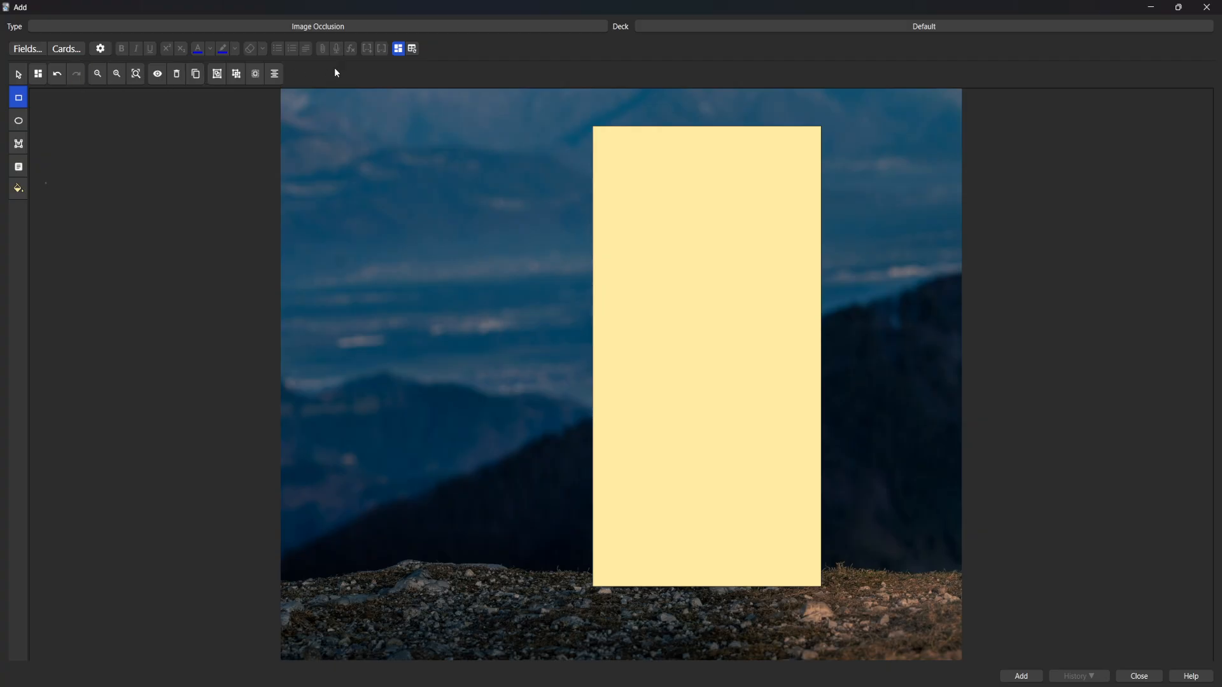
- Set the image occlusion mode to Hide One, Guess One
click(37, 75)
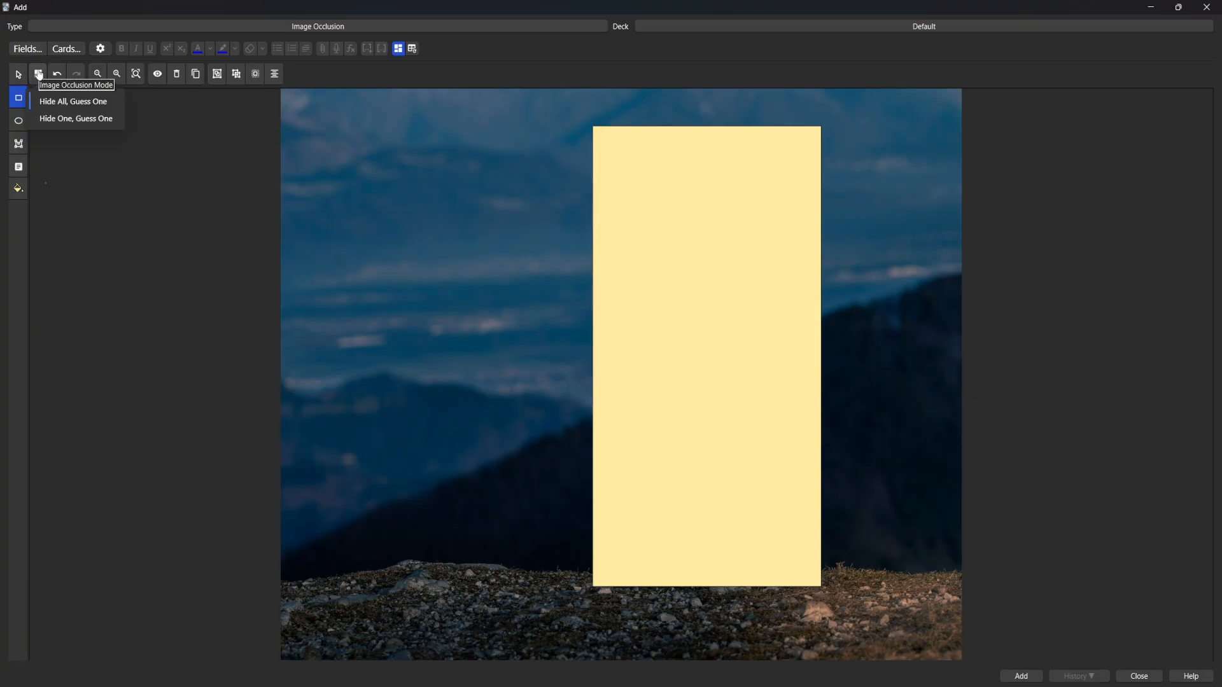
click(37, 82)
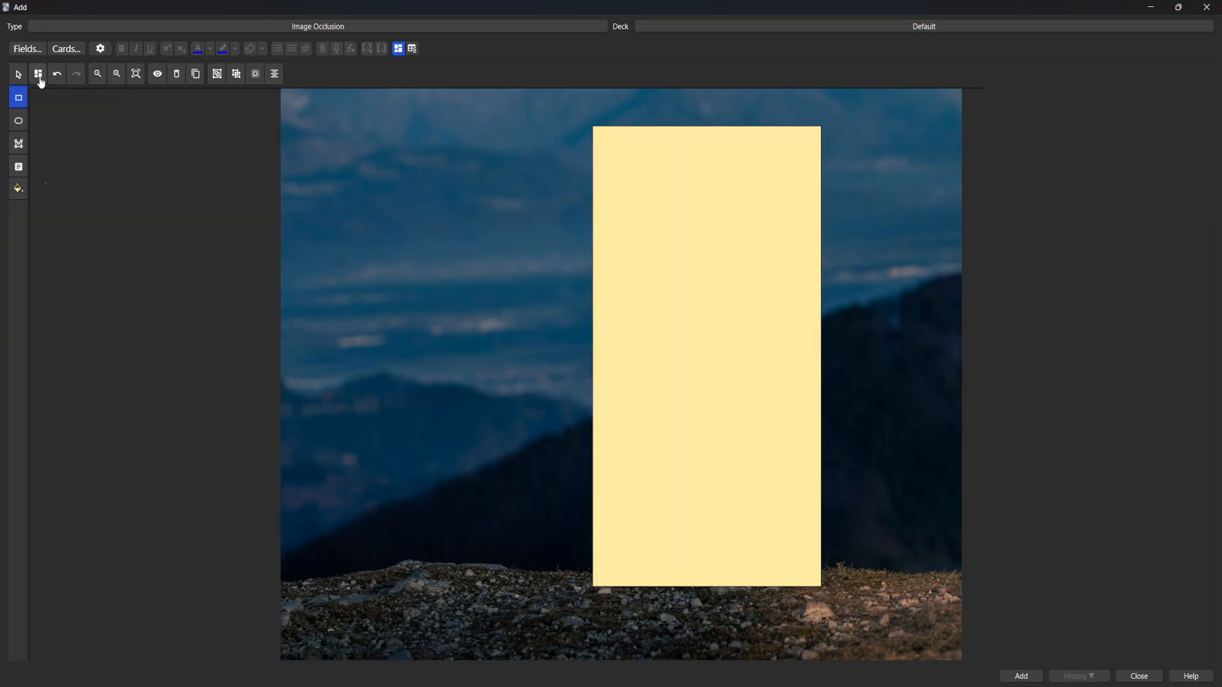
click(39, 77)
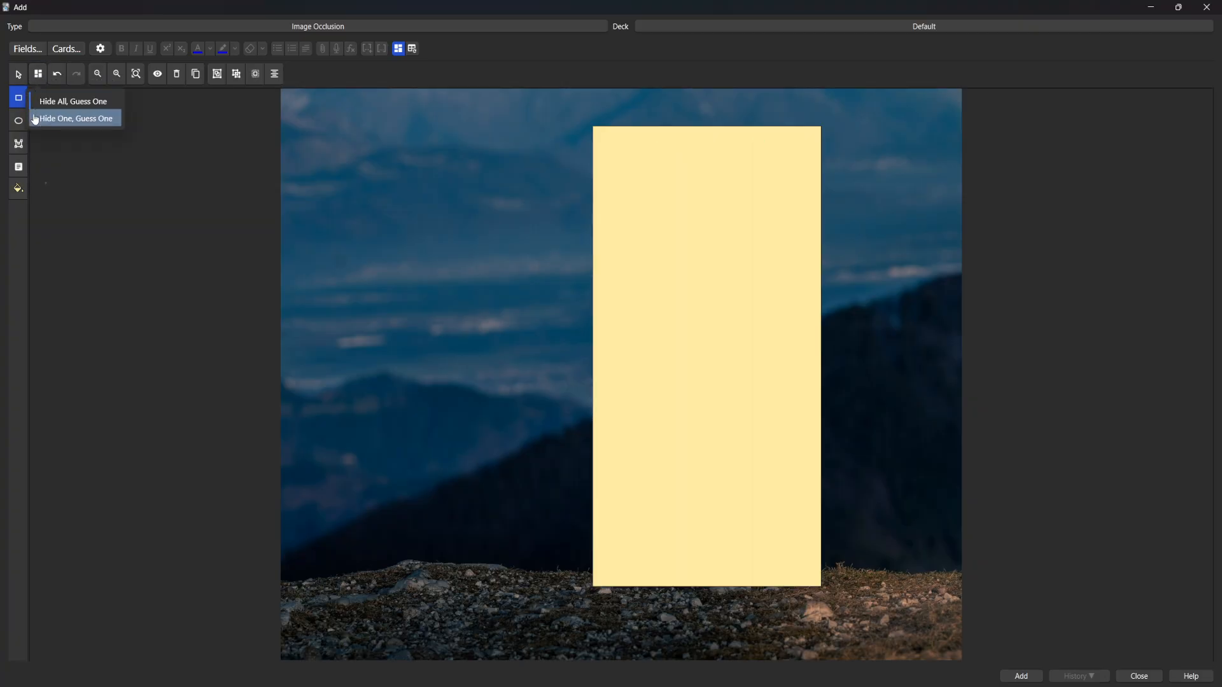
click(74, 119)
- Set the occlusion mode back to Hide All, Guess One, and close the Add window, discarding the current input
click(38, 75)
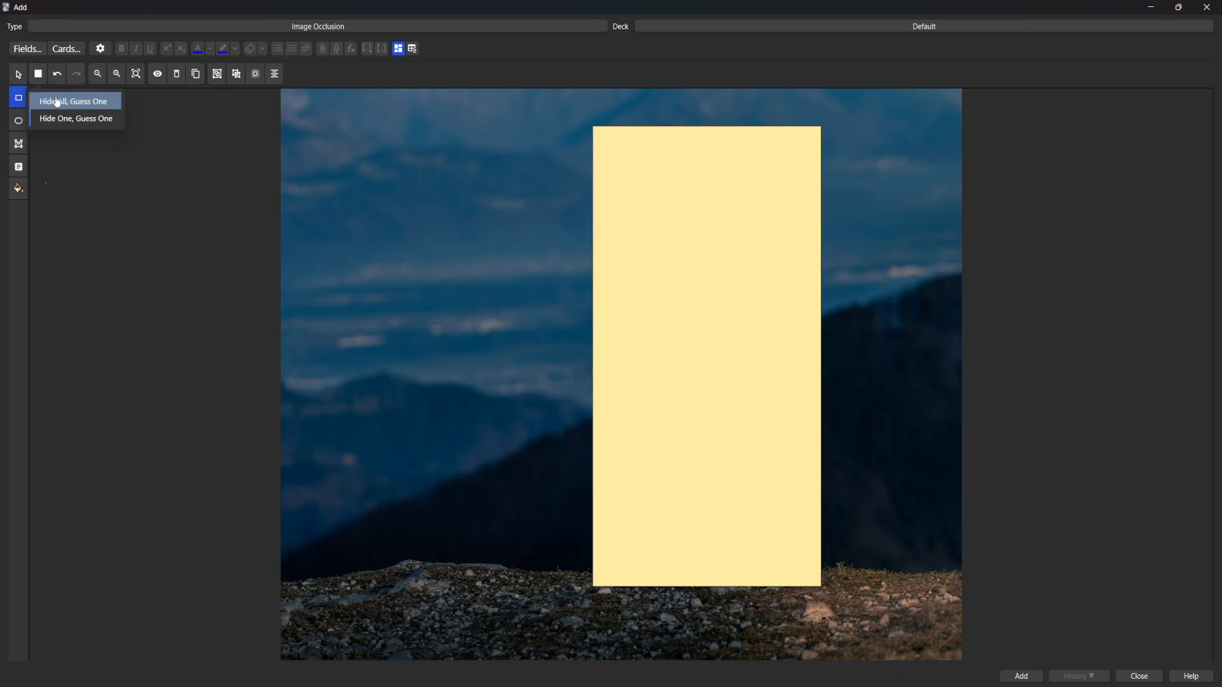
click(35, 80)
click(39, 76)
click(41, 118)
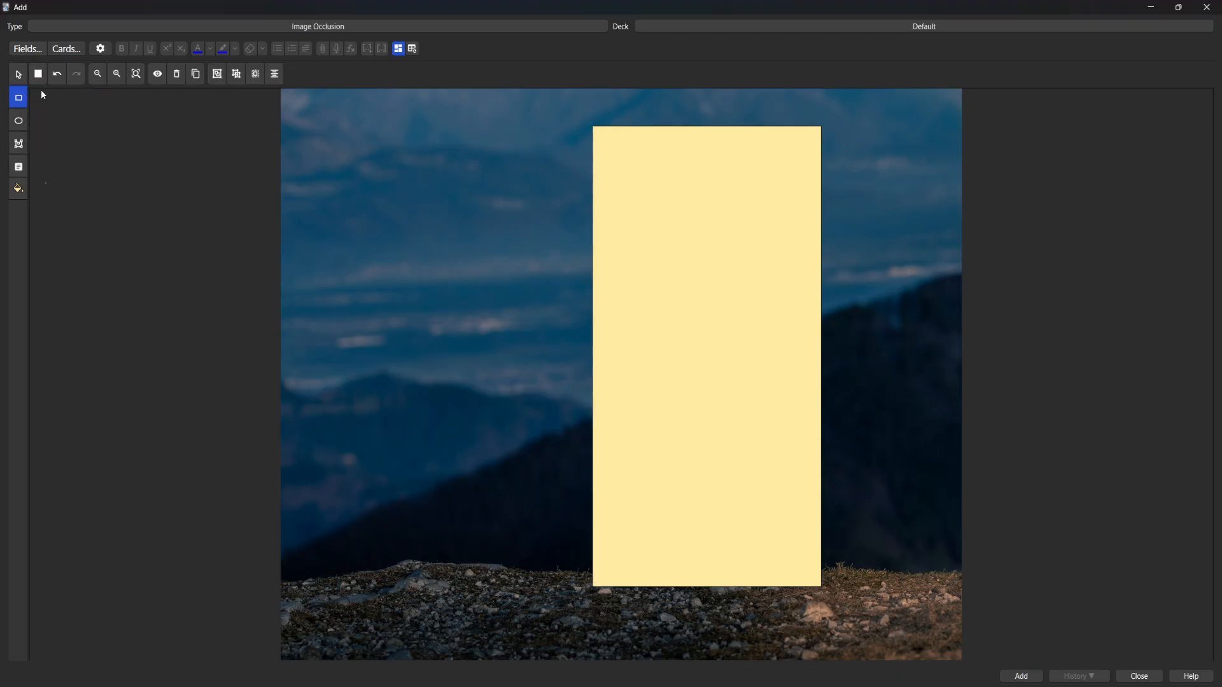
click(41, 78)
click(47, 102)
click(1206, 7)
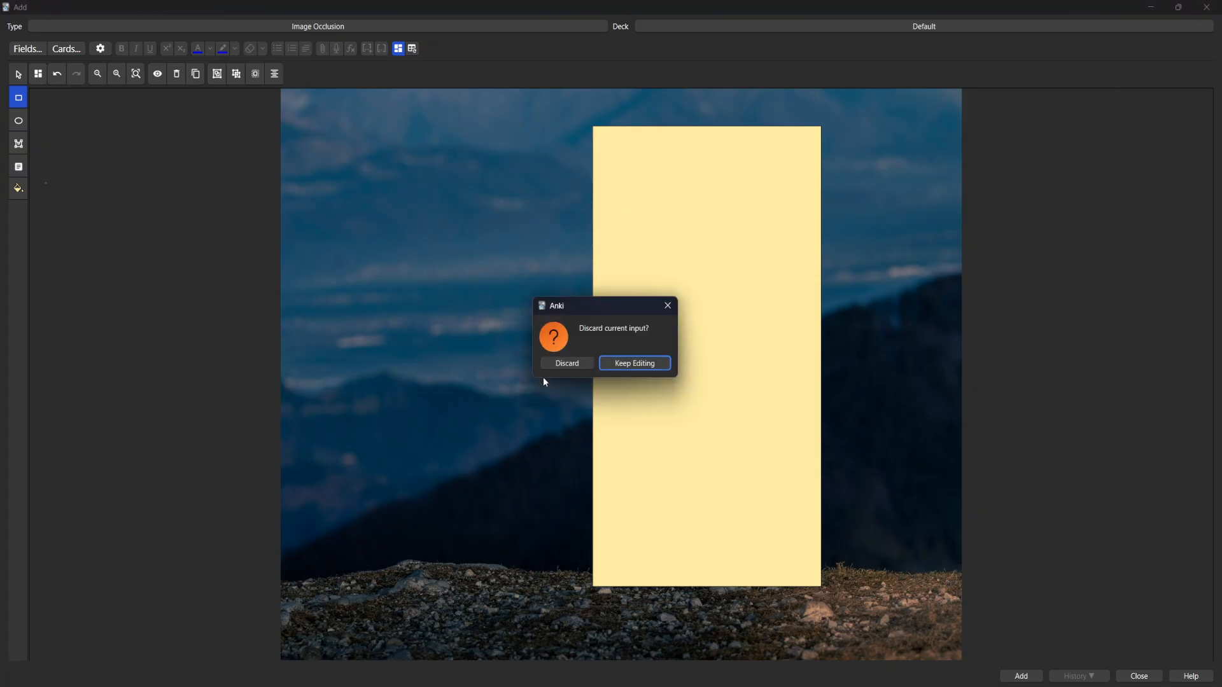
click(578, 362)
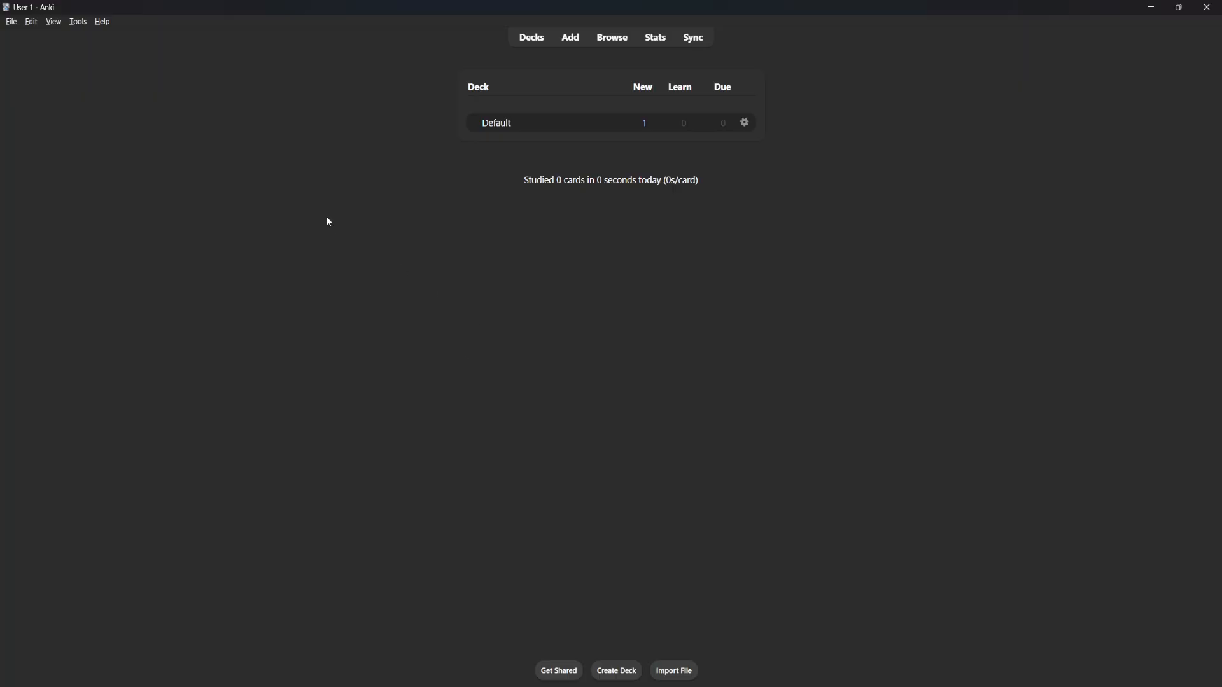
click(79, 23)
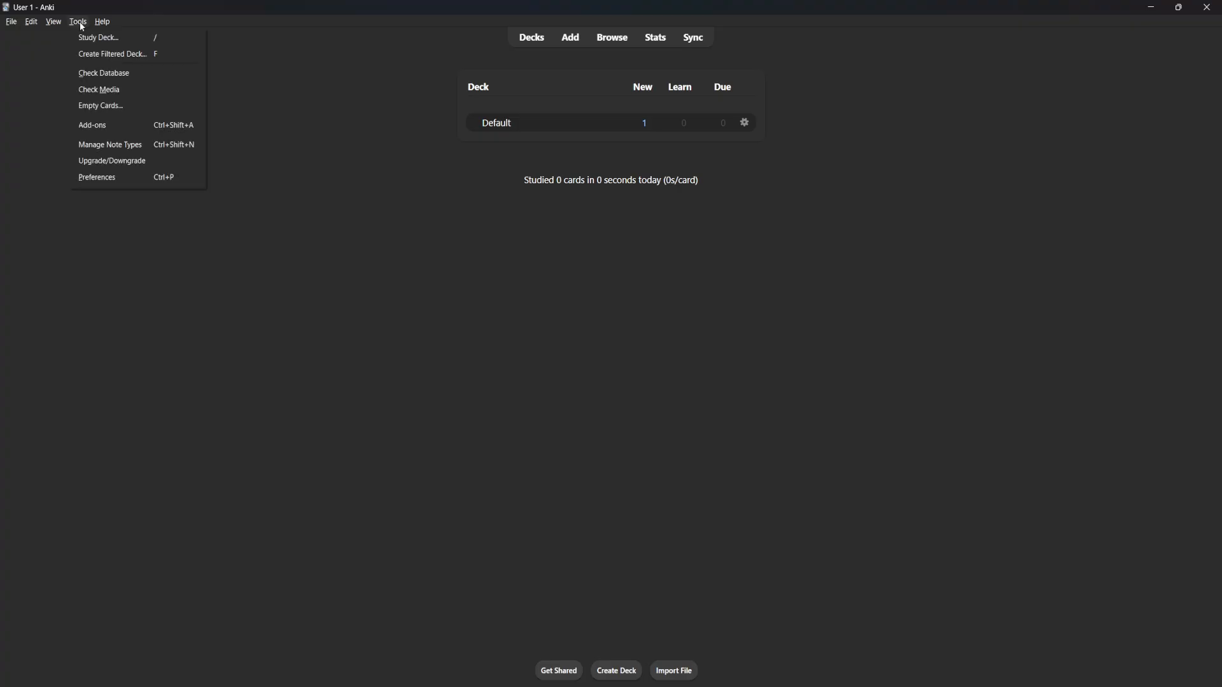
click(120, 126)
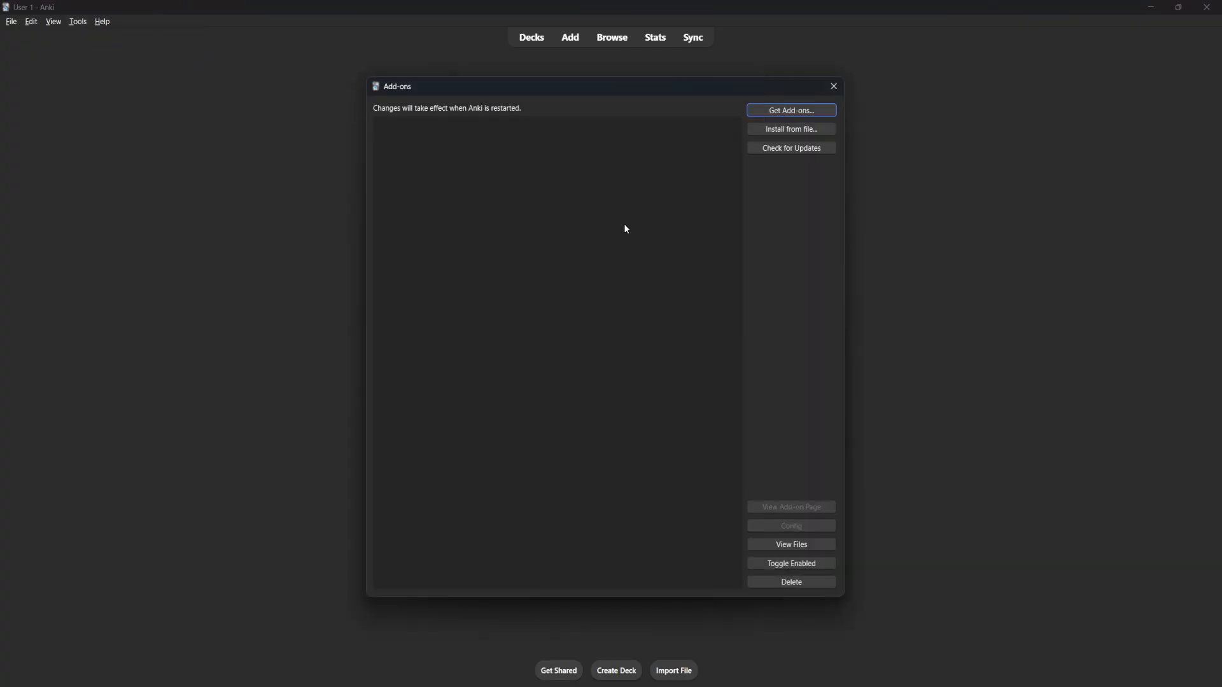
click(775, 113)
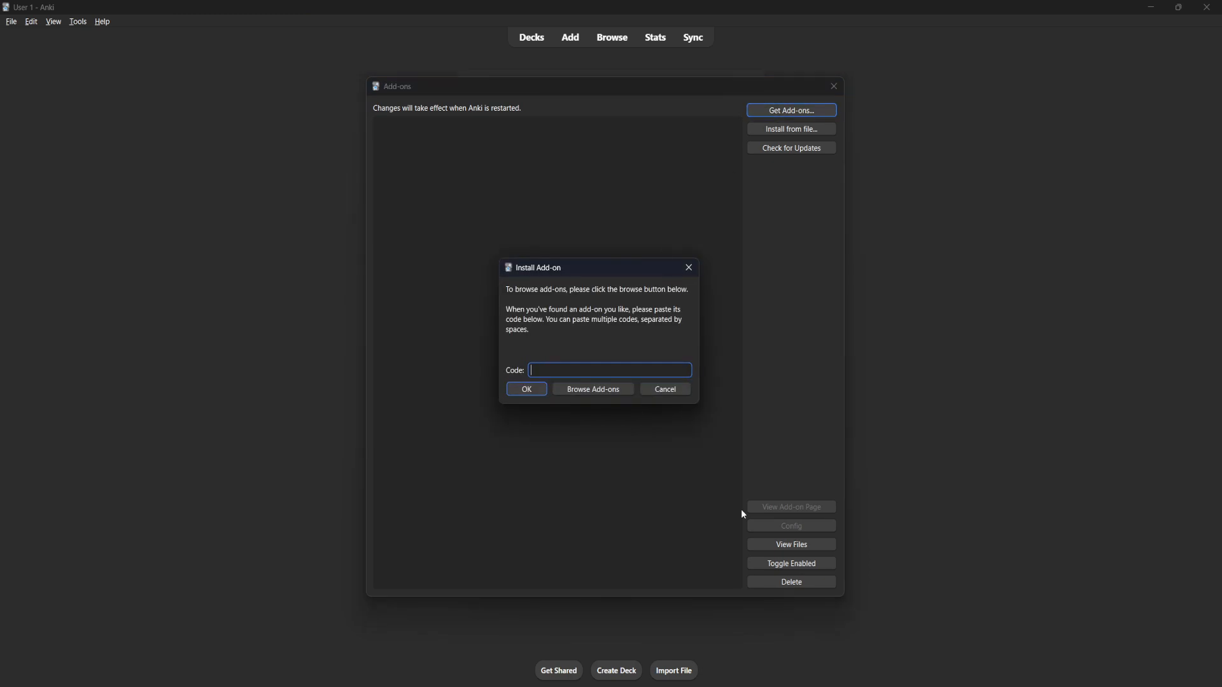
key(alt+Tab)
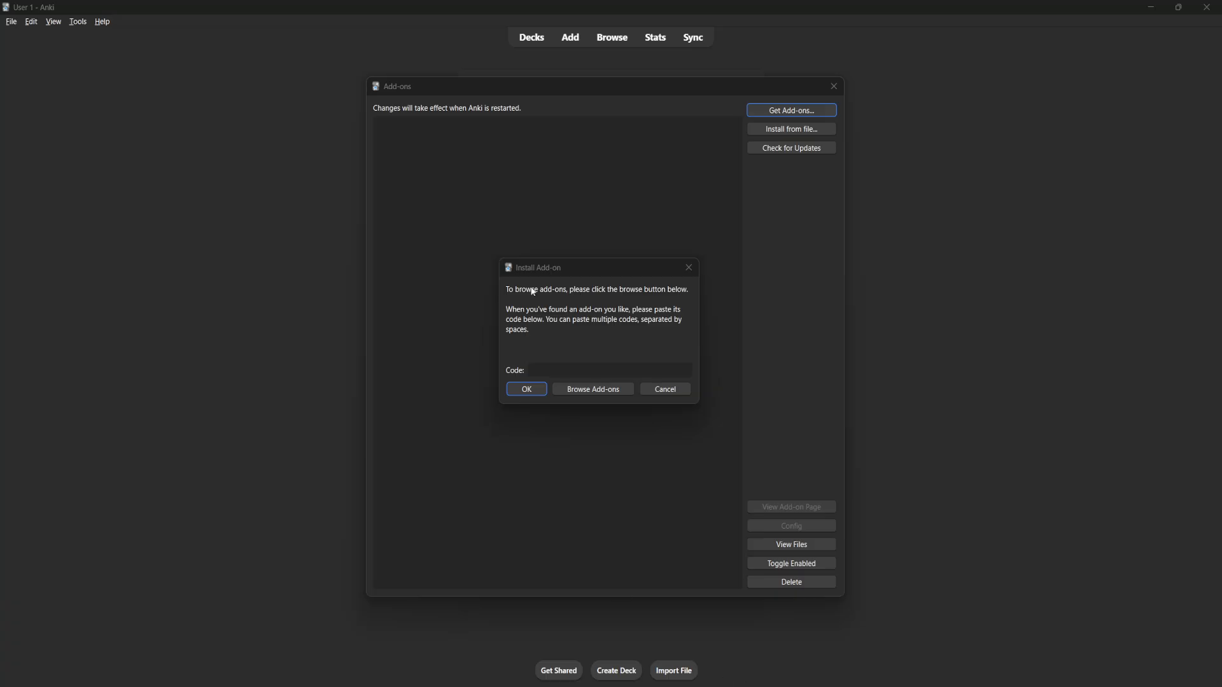
click(550, 370)
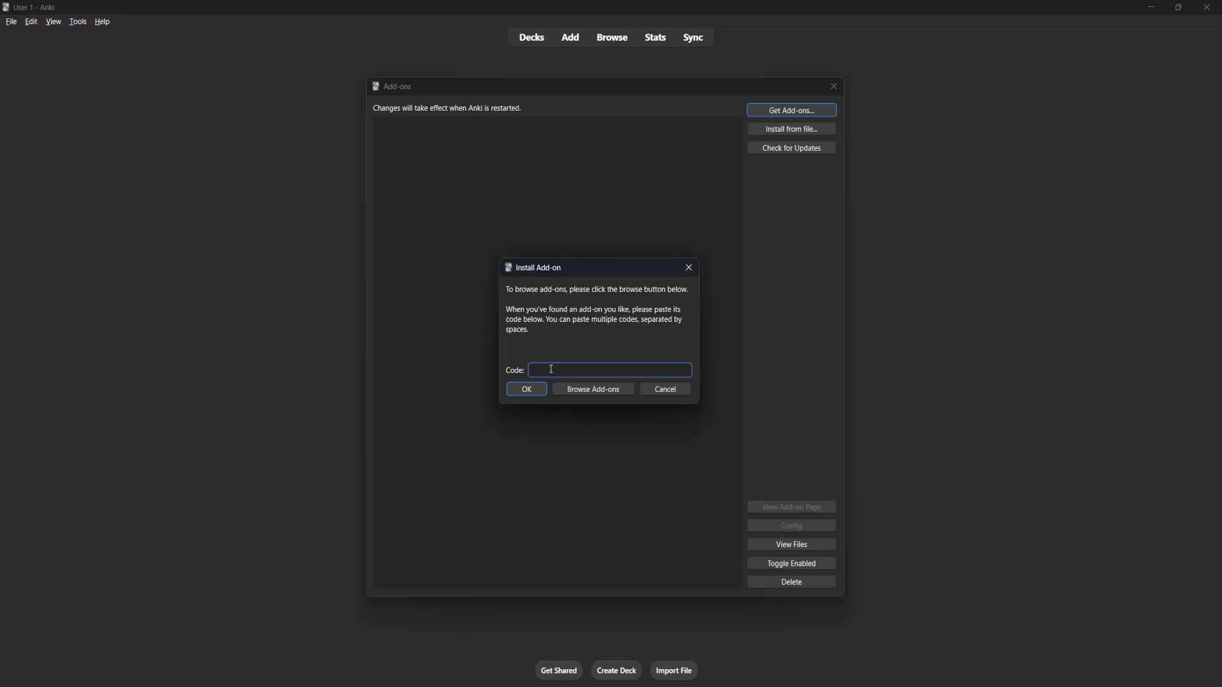
key(ctrl+v)
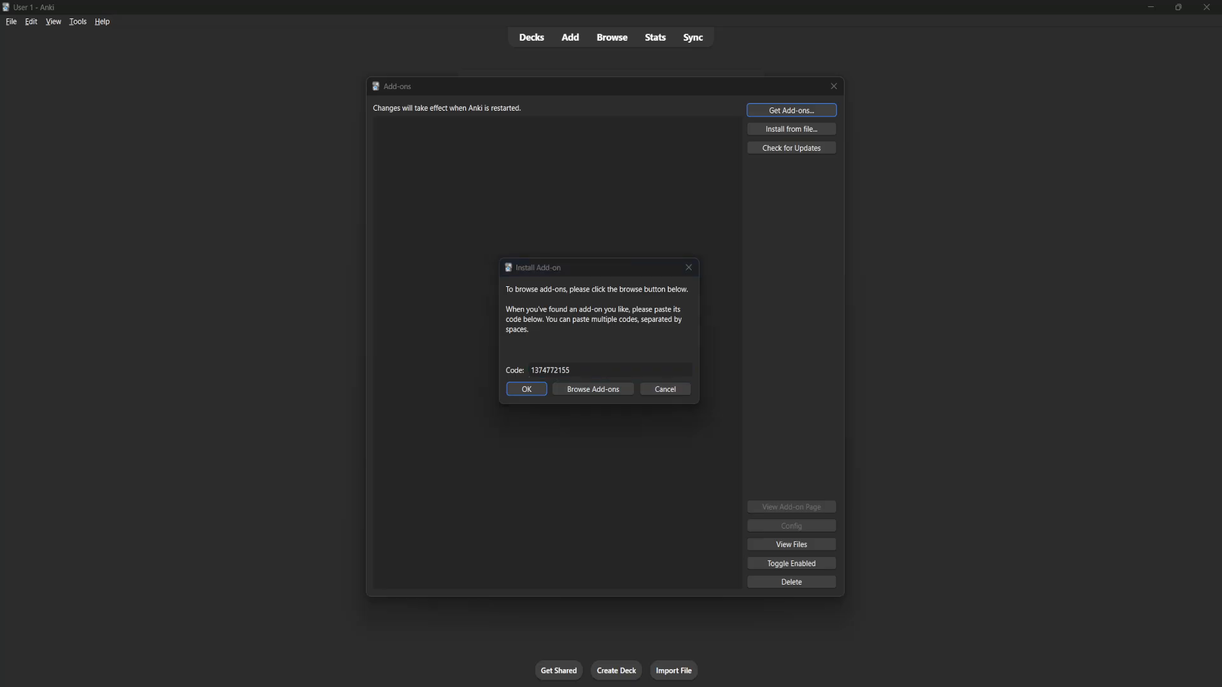
click(526, 389)
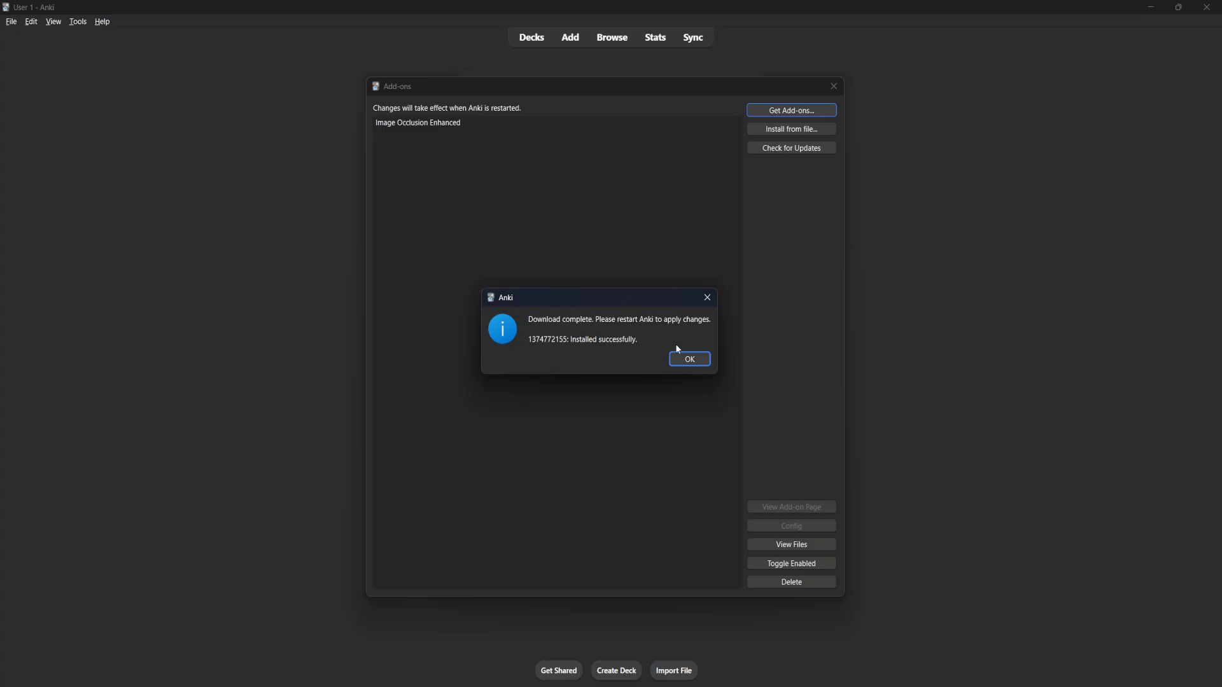
click(685, 363)
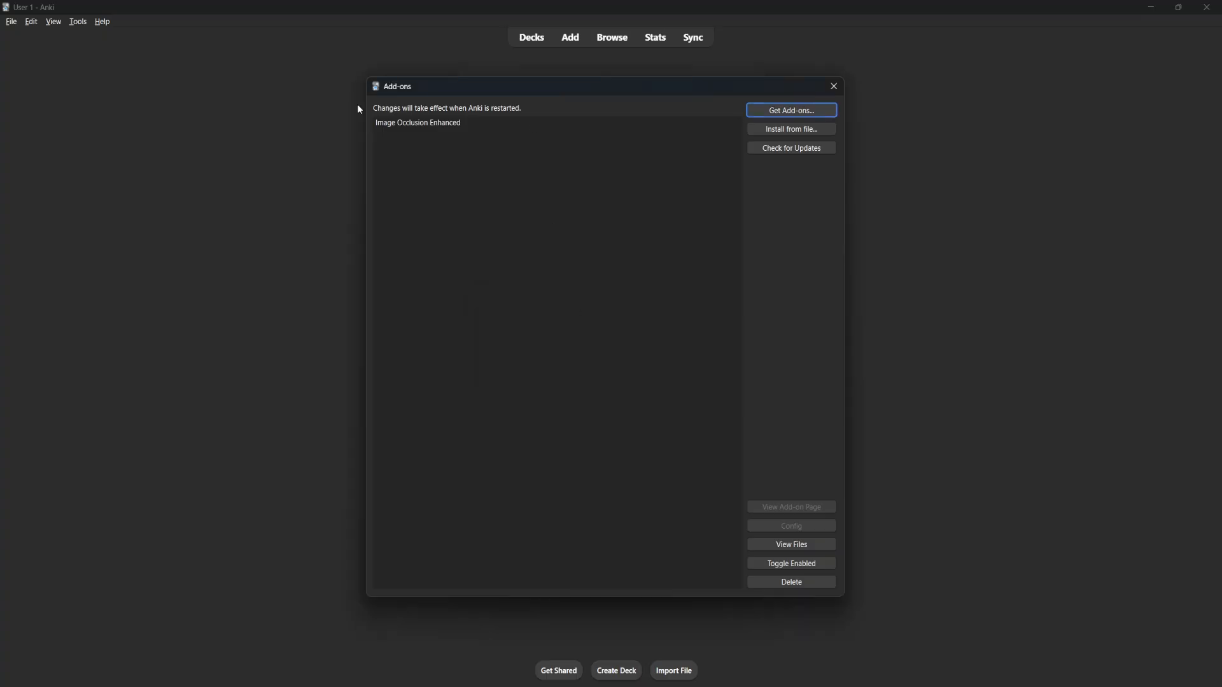
click(456, 126)
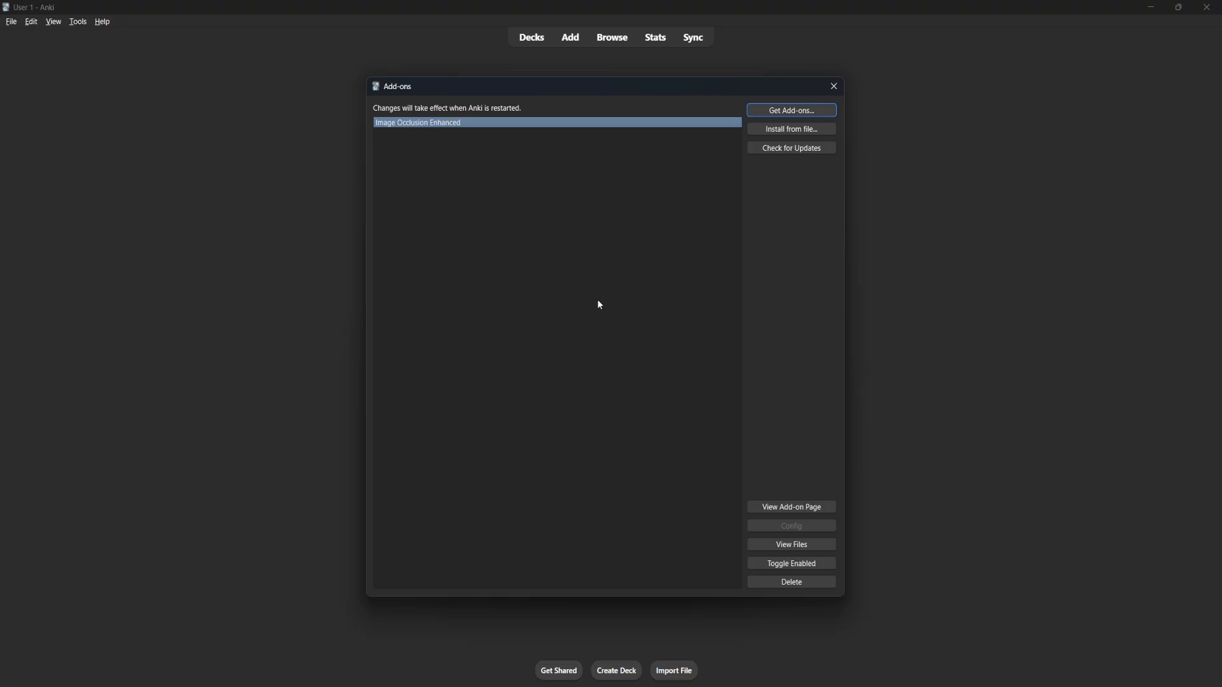